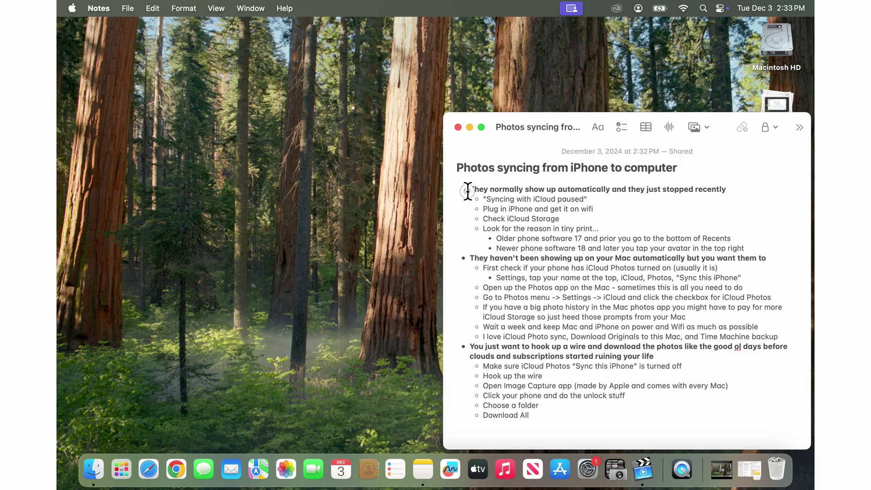
Highlight the note's bullets on photos not syncing, checking iCloud Photos, and 'Sync this iPhone'
triple_click(468, 192)
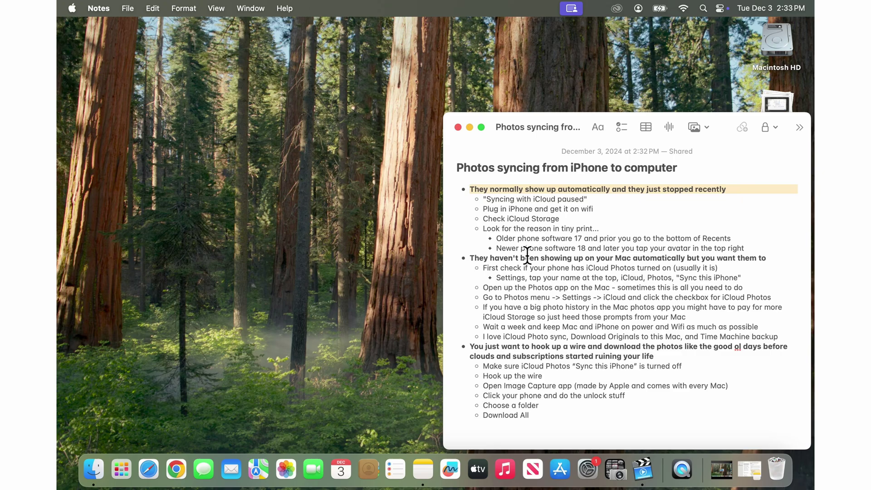
click(469, 257)
triple_click(470, 258)
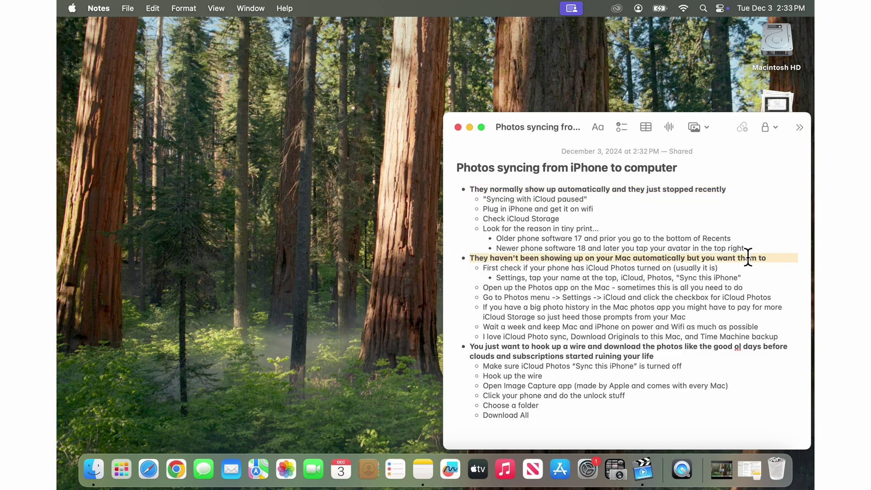
triple_click(483, 269)
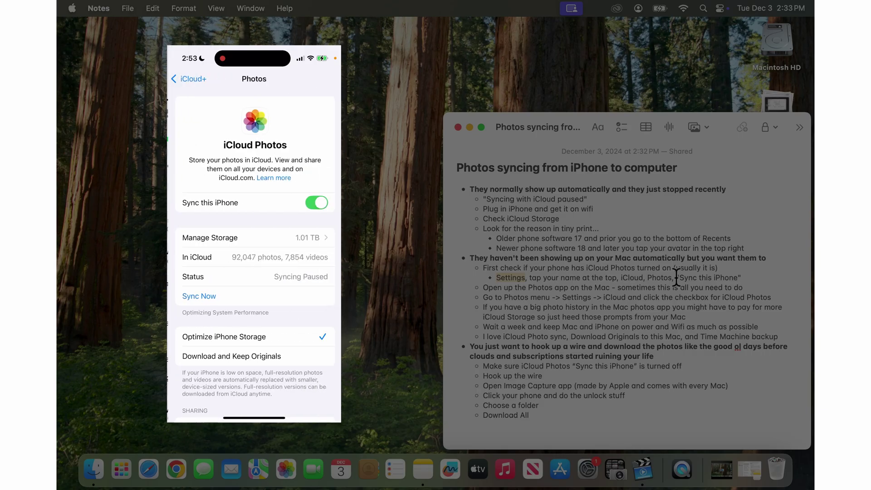
drag(676, 277, 759, 283)
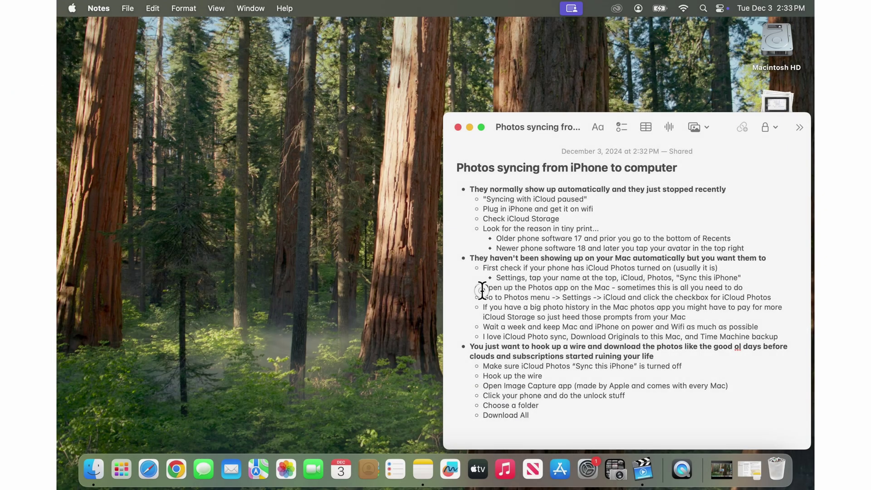
triple_click(482, 287)
Launch Photos and show its Settings on the iCloud tab, with iCloud Photos on
click(285, 468)
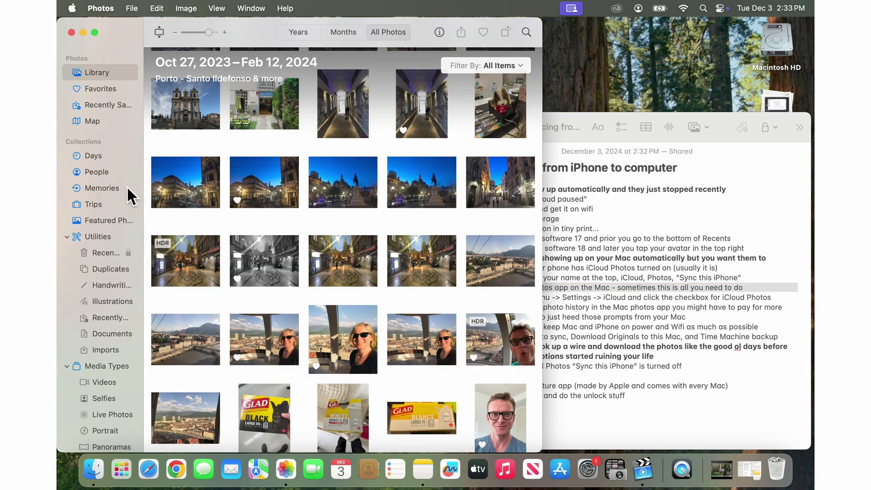
click(100, 8)
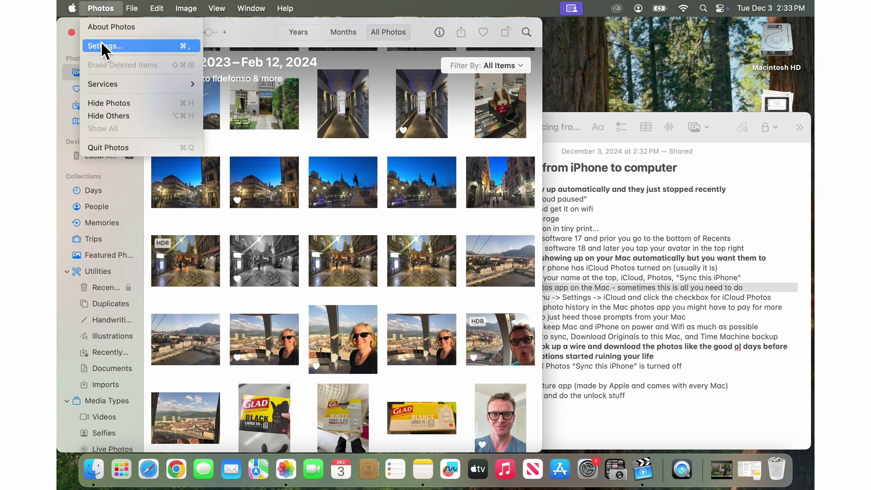
click(116, 45)
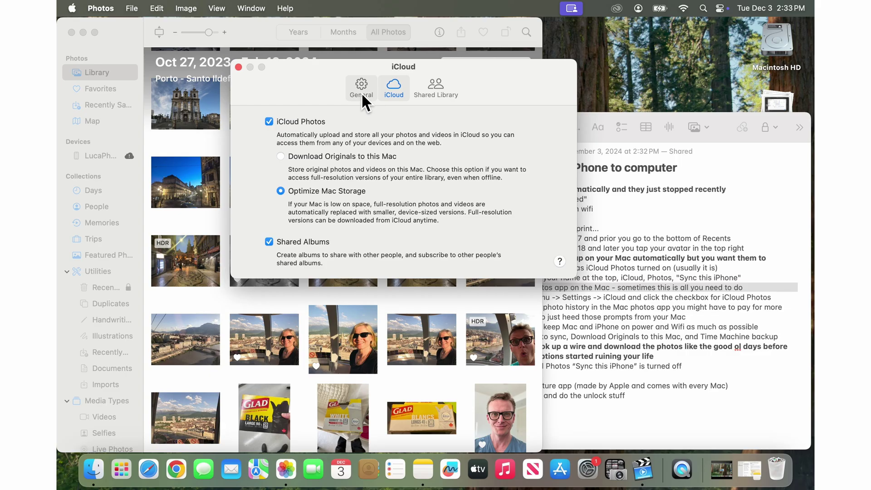
click(364, 85)
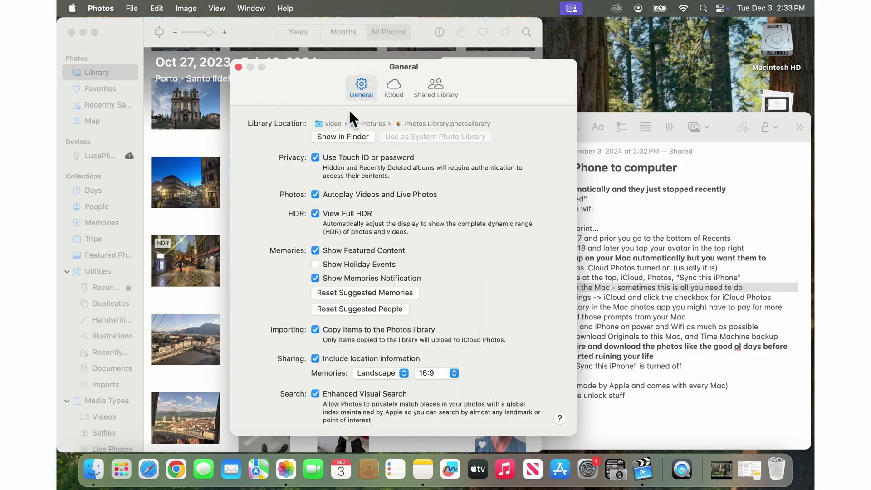
click(393, 88)
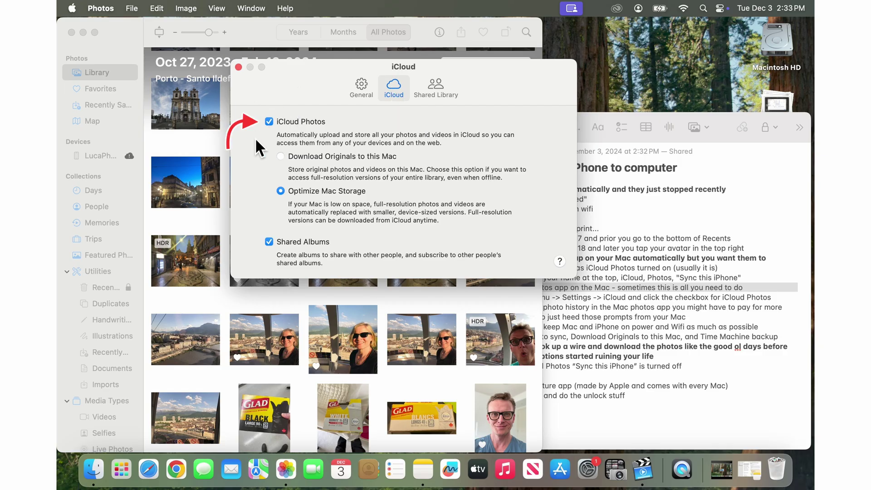
Highlight the iCloud storage paragraph and 'Wait a week' line, then move the iCloud settings window left
click(640, 316)
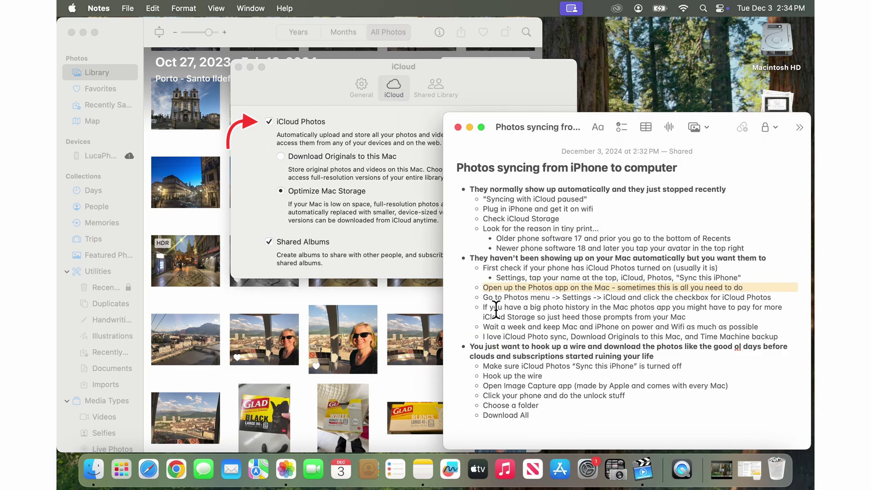
drag(483, 308, 479, 321)
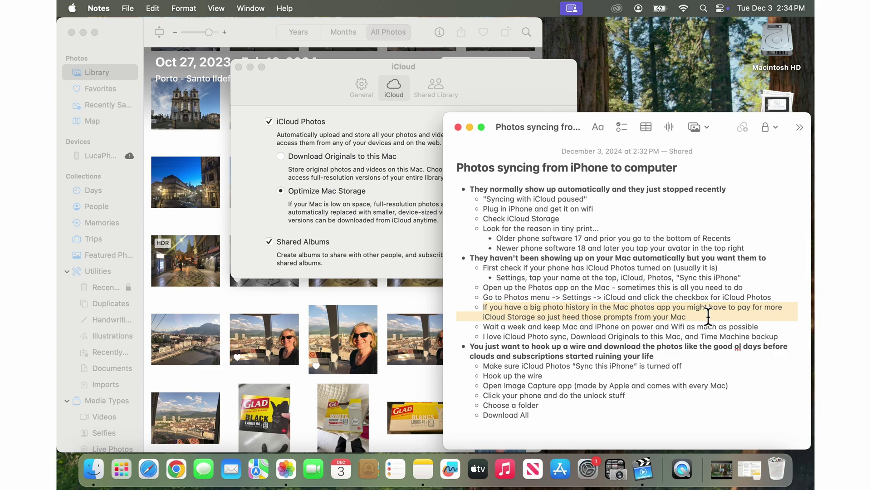
click(694, 317)
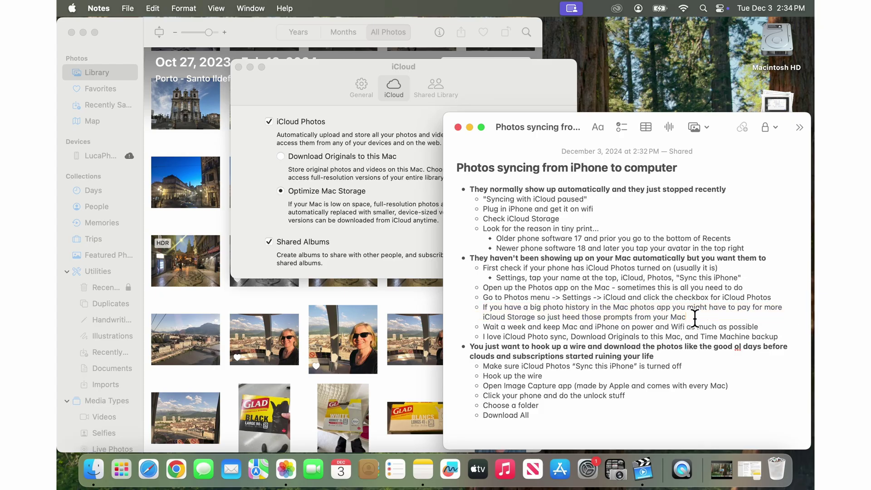
key(Right)
key(shift+Down)
key(shift+Left)
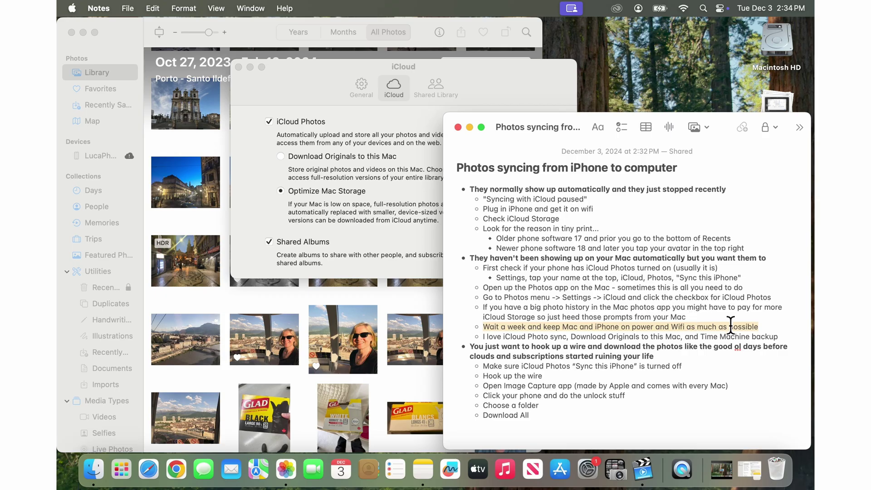
click(306, 91)
drag(293, 87, 214, 89)
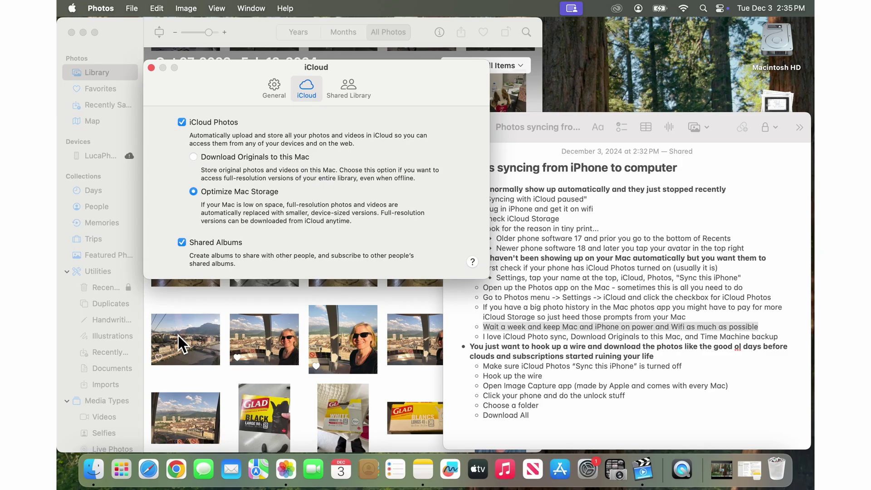
Highlight the words 'Time Machine backup' in the syncing note
click(719, 346)
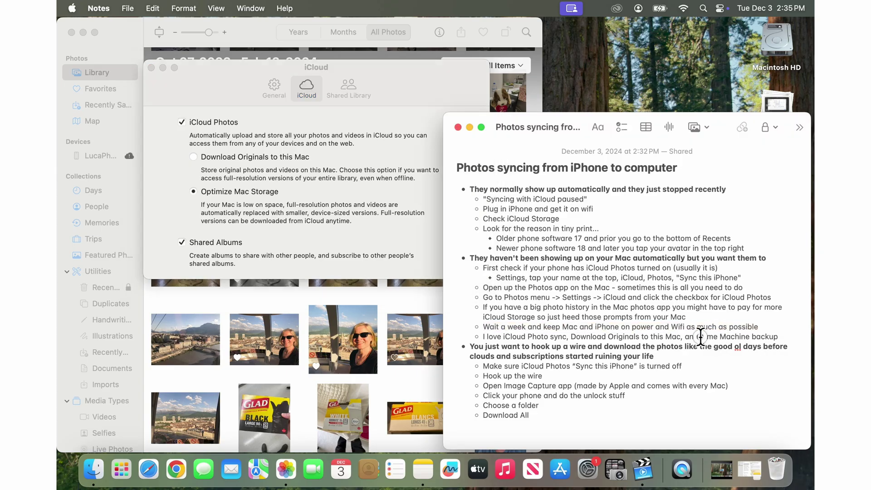
drag(701, 336, 789, 336)
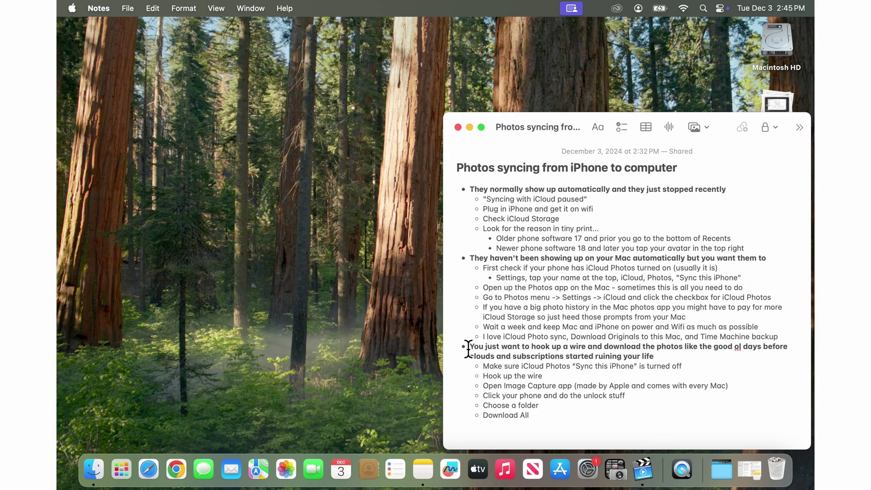
click(468, 347)
click(482, 368)
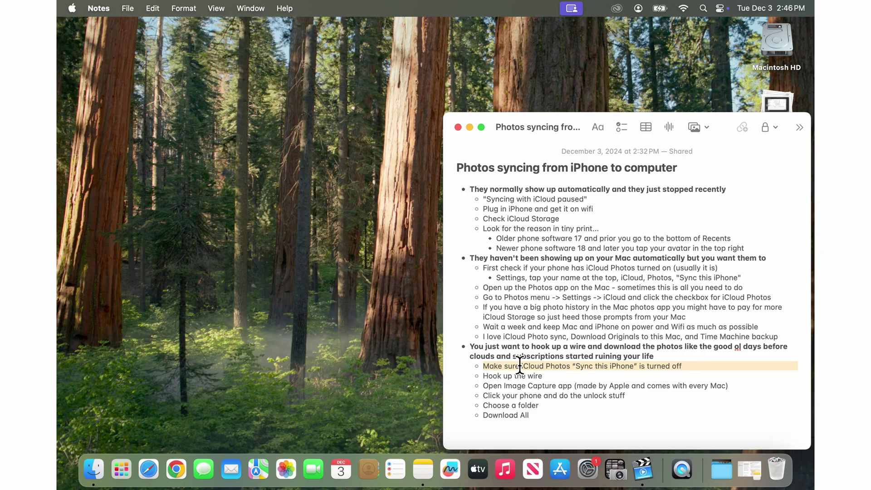
click(485, 381)
drag(485, 381, 480, 376)
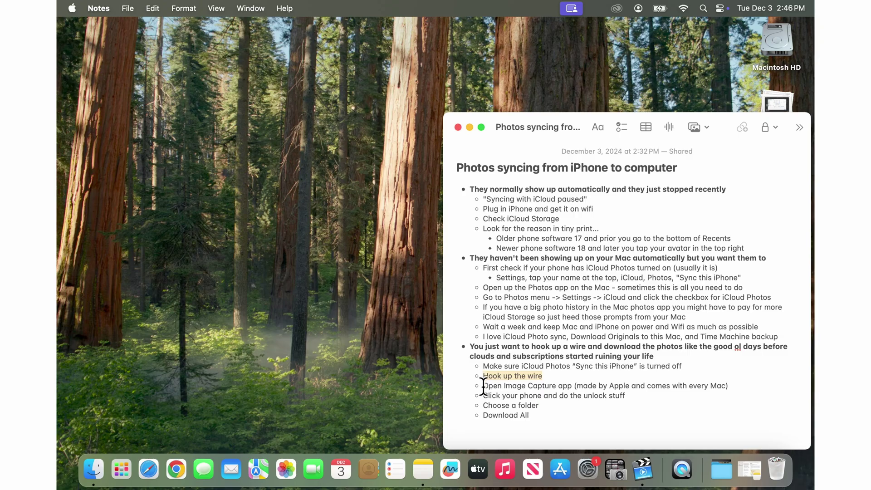
click(484, 386)
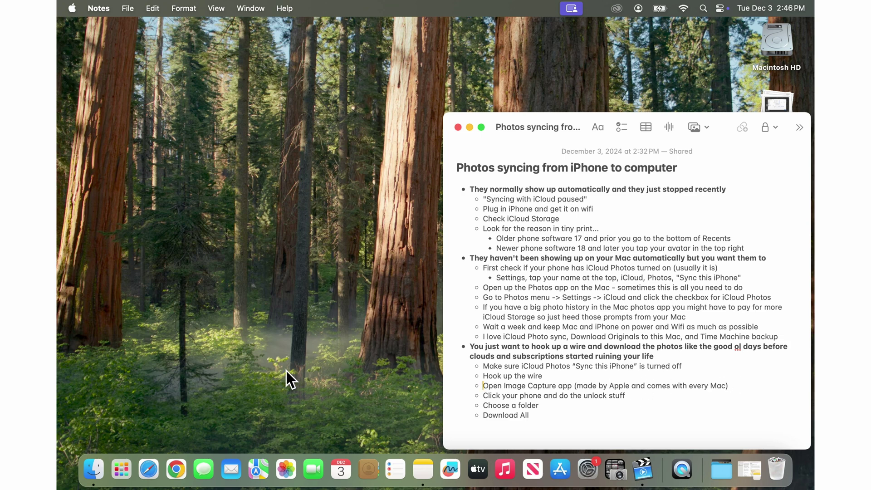
Launch Image Capture from Finder's Applications folder
click(95, 472)
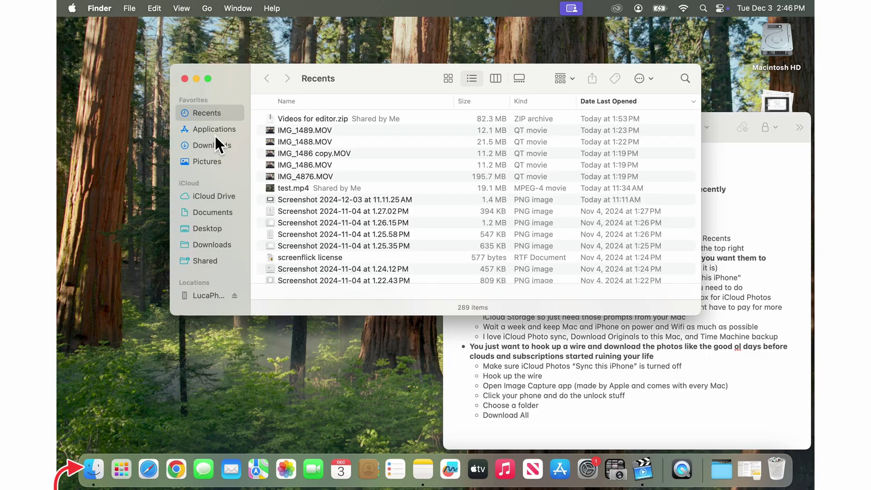
click(215, 126)
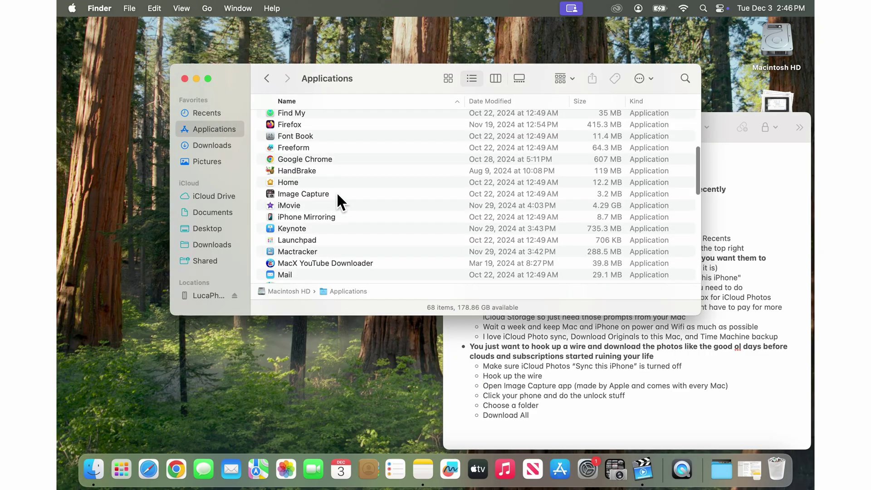
double_click(336, 193)
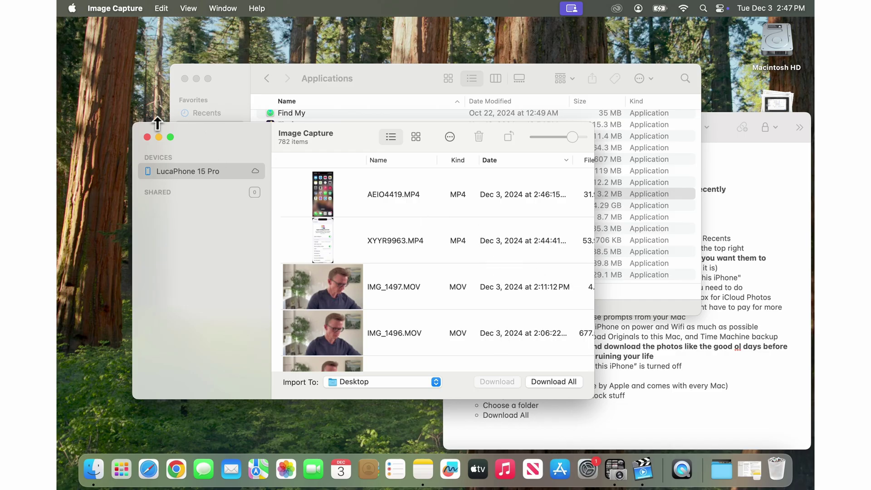
Enlarge Image Capture and trial-select AEIO4419.MP4, IMG_1497/1495/1494.MOV and XYYR9963.MP4
drag(133, 122, 78, 40)
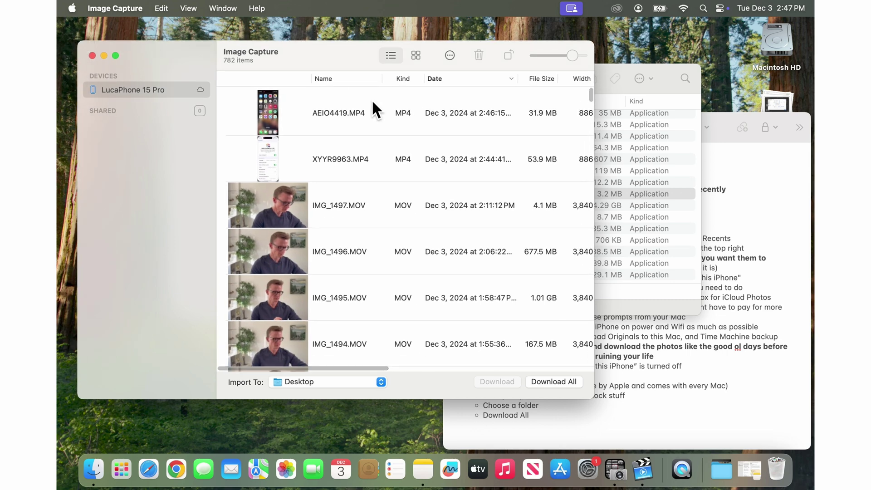
click(351, 109)
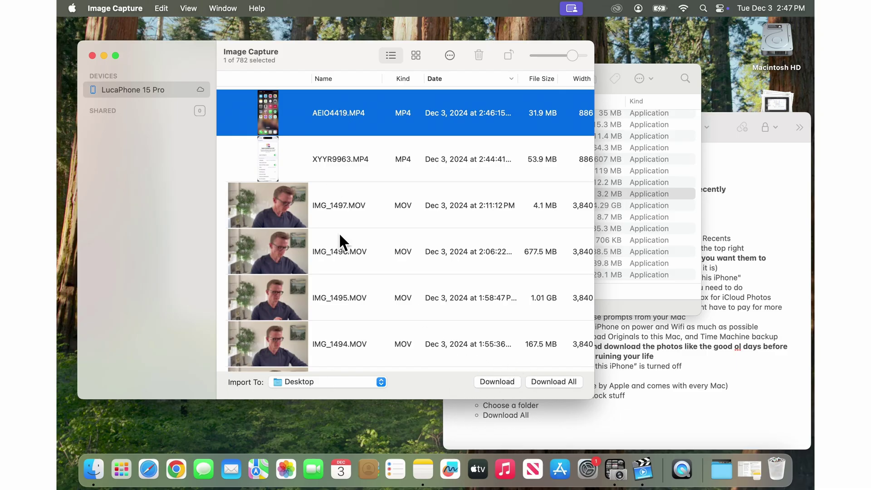
super+click(344, 209)
super+click(348, 285)
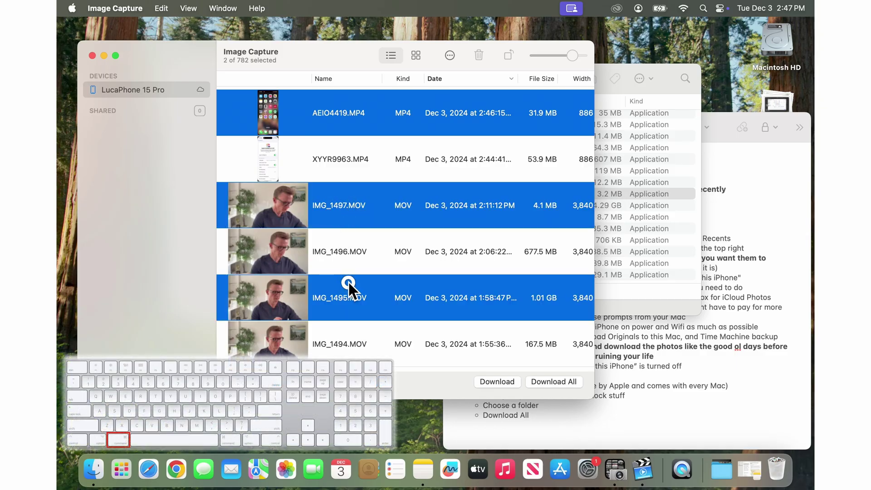
super+click(352, 340)
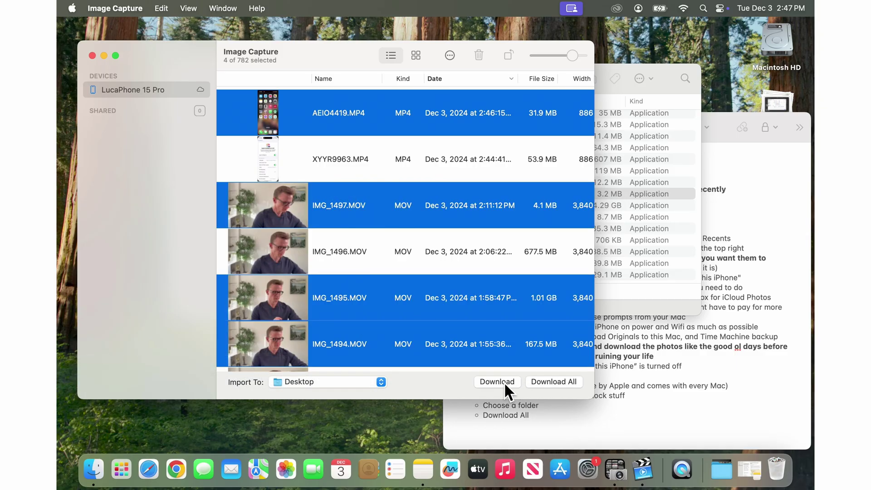
click(330, 150)
click(338, 117)
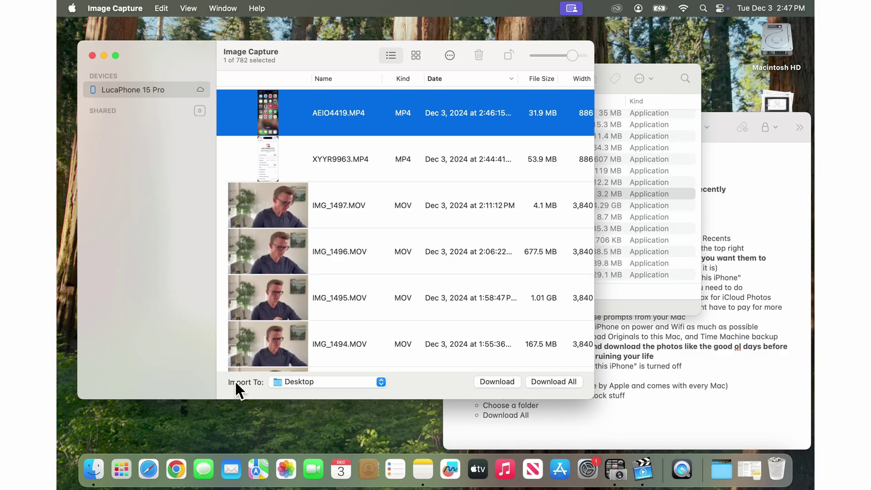
Set the import destination to a newly created 'Export' folder inside Downloads
click(283, 380)
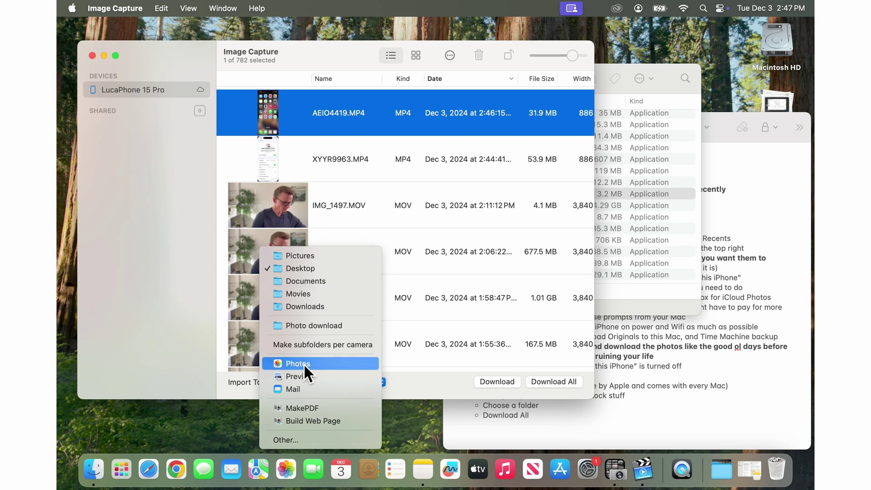
click(329, 440)
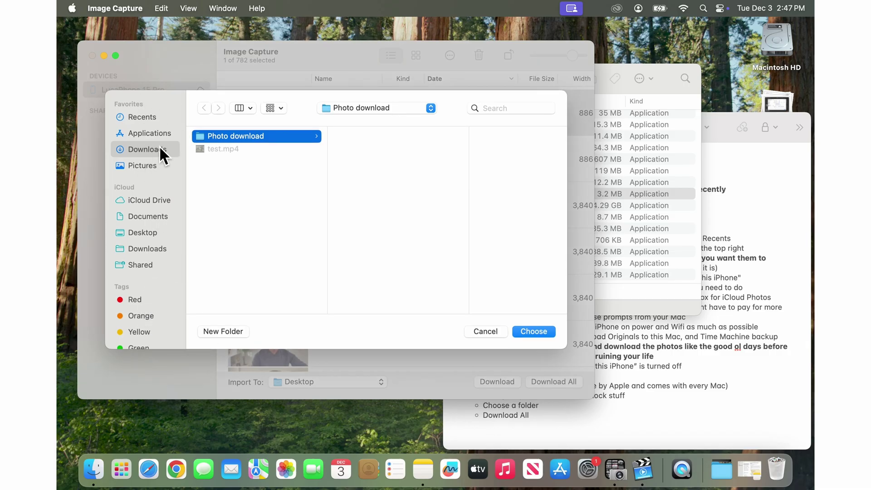
click(211, 180)
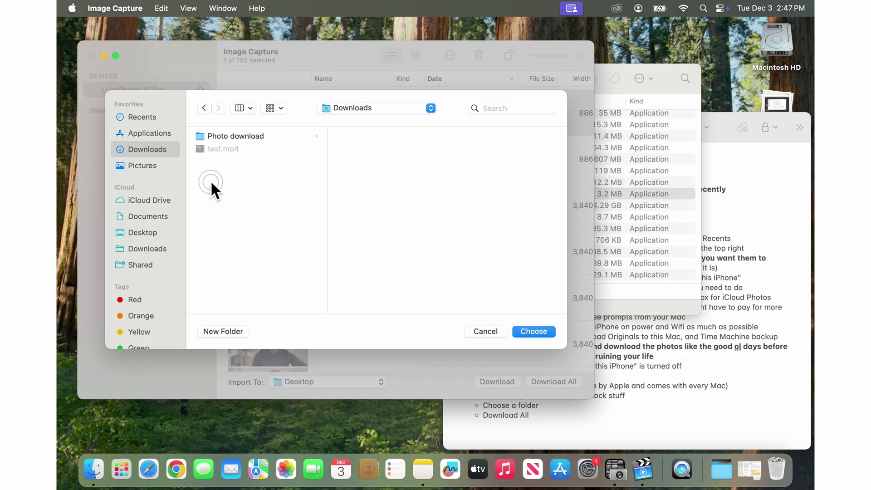
click(230, 331)
text(Export)
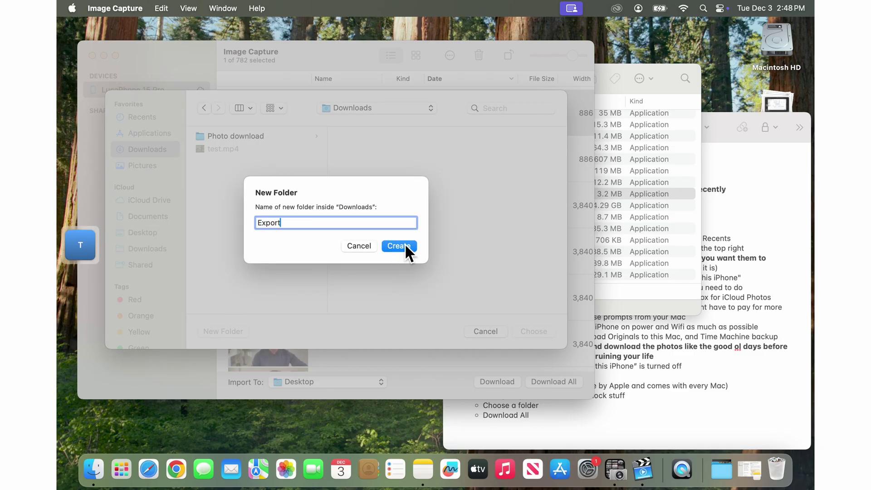
click(404, 245)
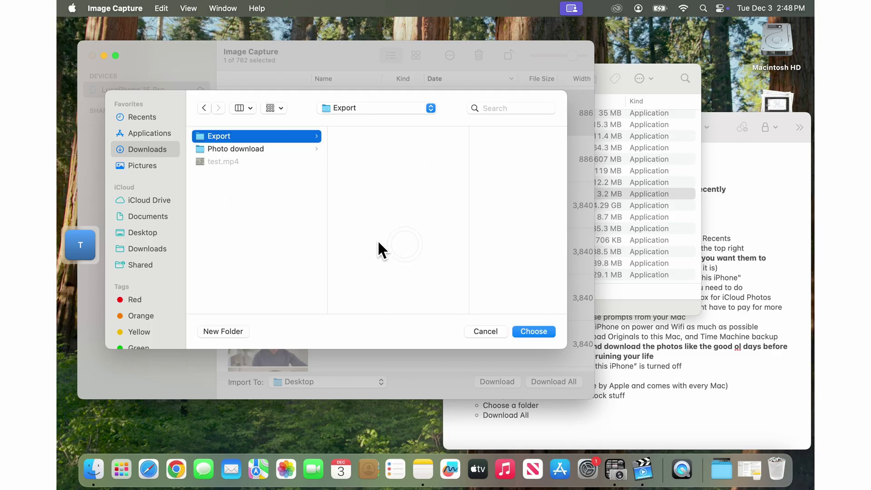
click(542, 332)
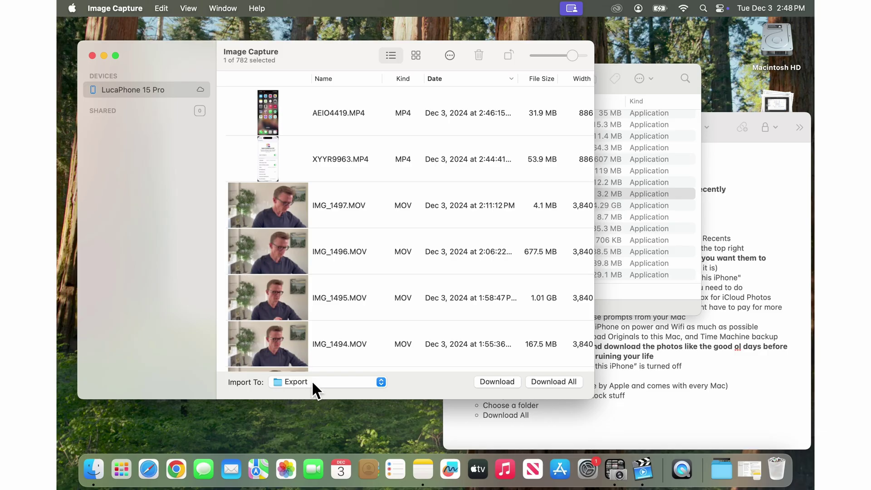
Bring the Notes checklist forward with the cursor after the 'Download All' line
click(641, 366)
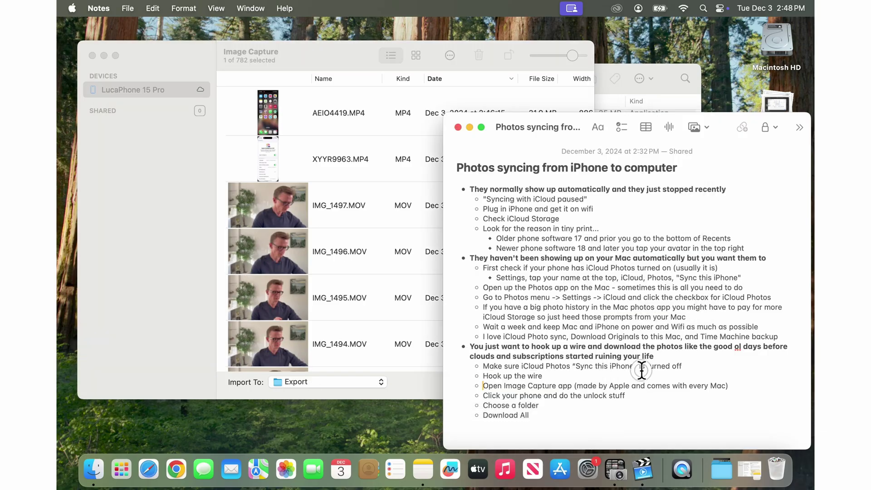
click(537, 416)
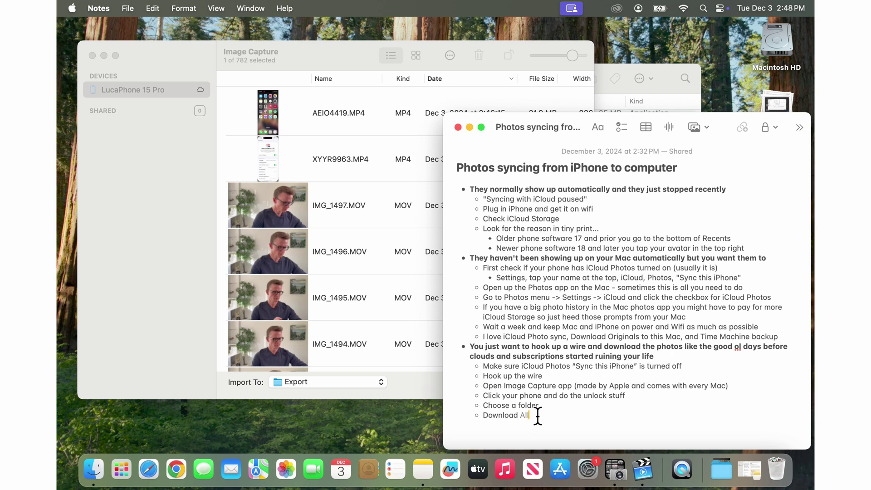